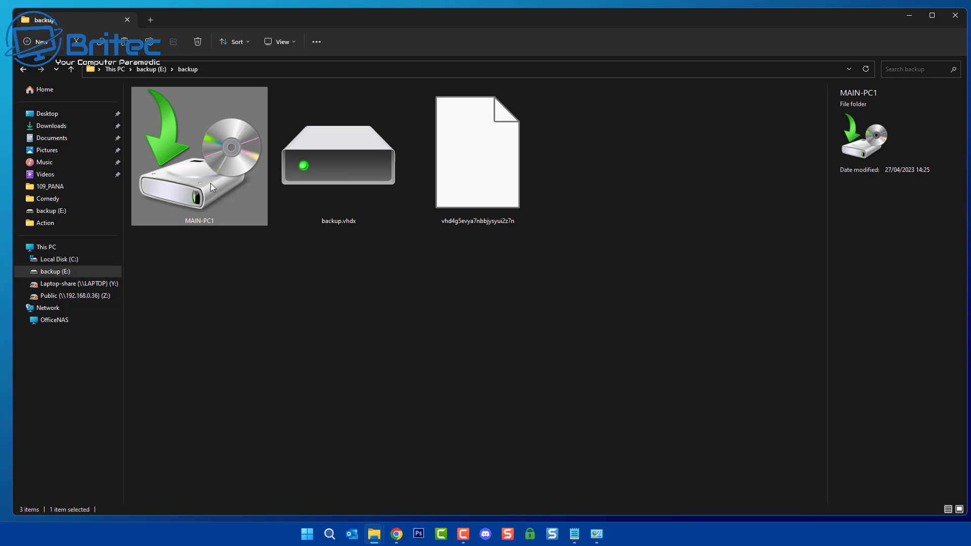
Select the 18.7 GB backup.vhdx disk image in the E:\backup folder.
mouse_move(210, 183)
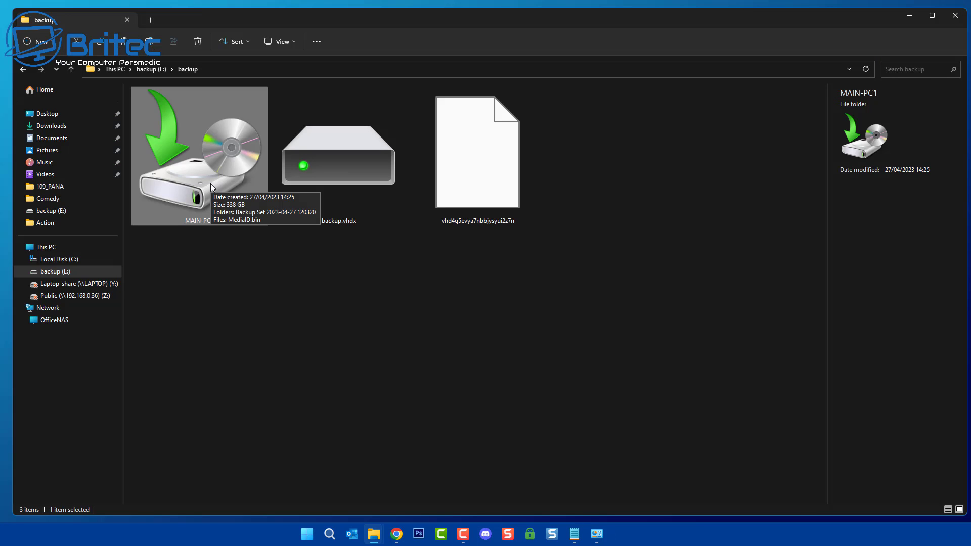
click(338, 169)
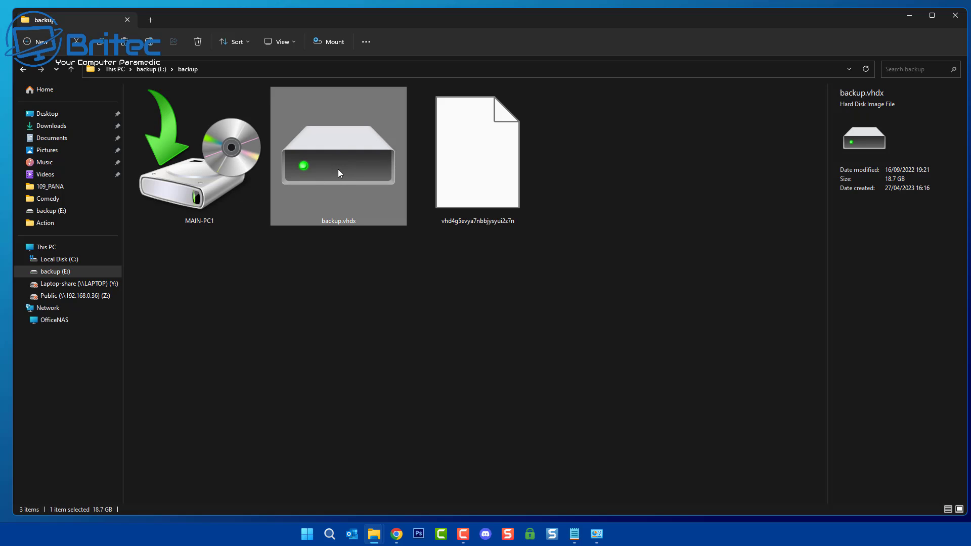
mouse_move(347, 168)
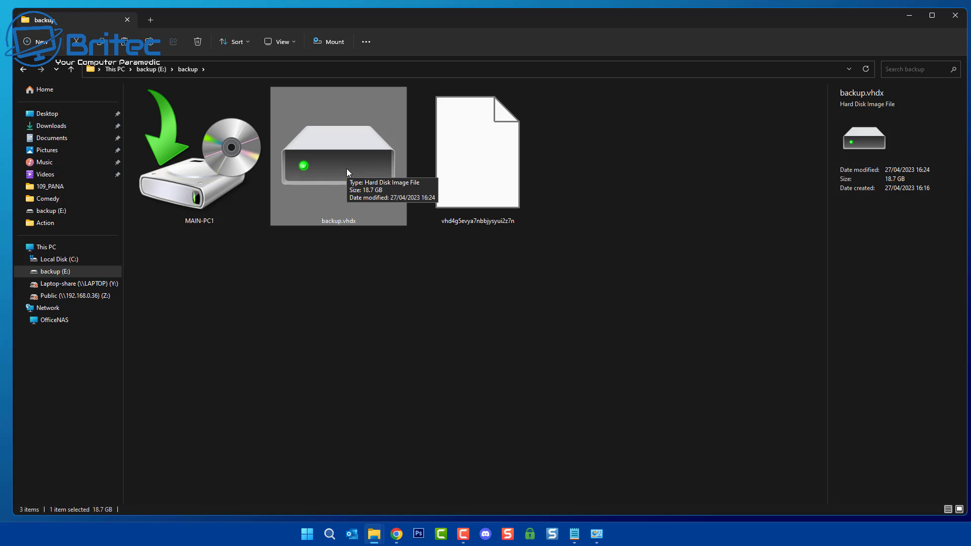
click(240, 474)
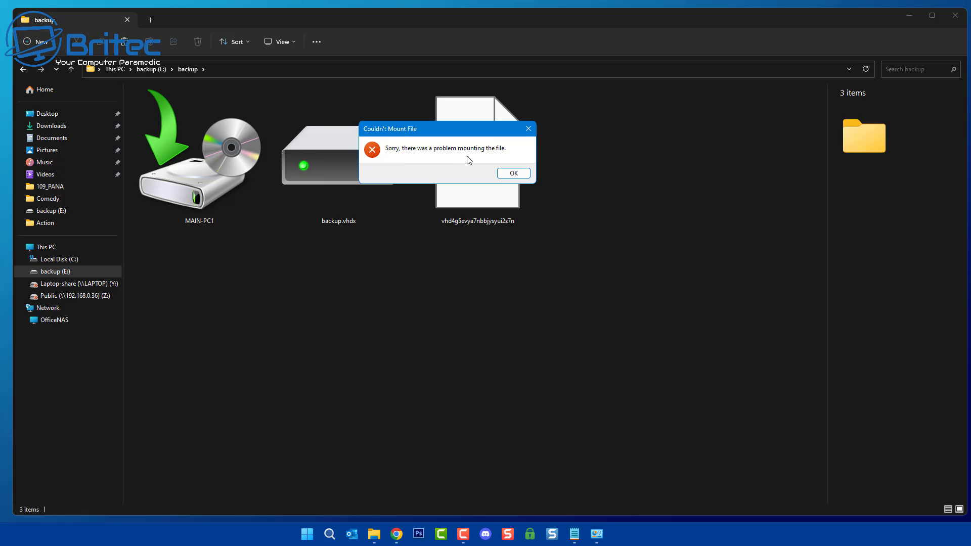
click(514, 173)
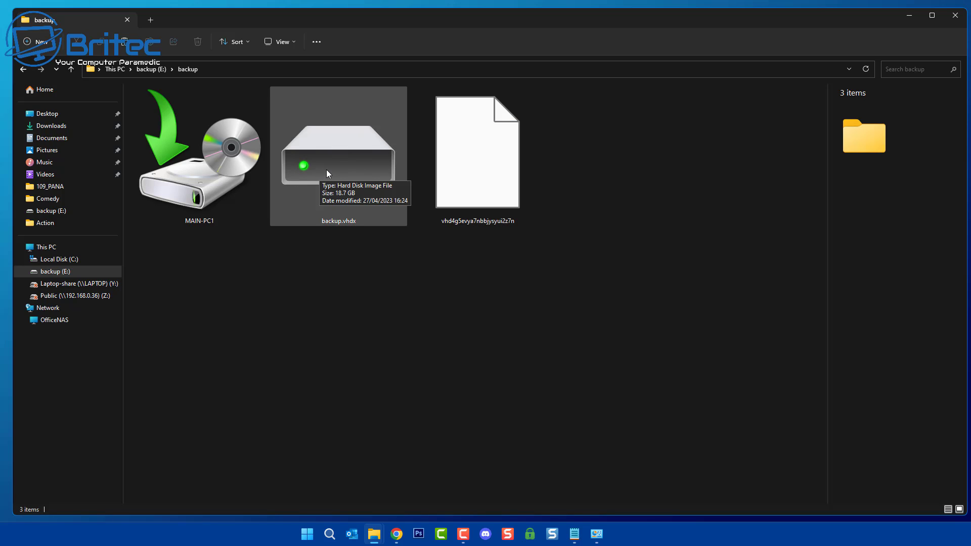
Open Disk Management and attach E:\backup\backup.vhdx as a virtual disk, appearing as 74.98 GB Disk 2.
right_click(308, 533)
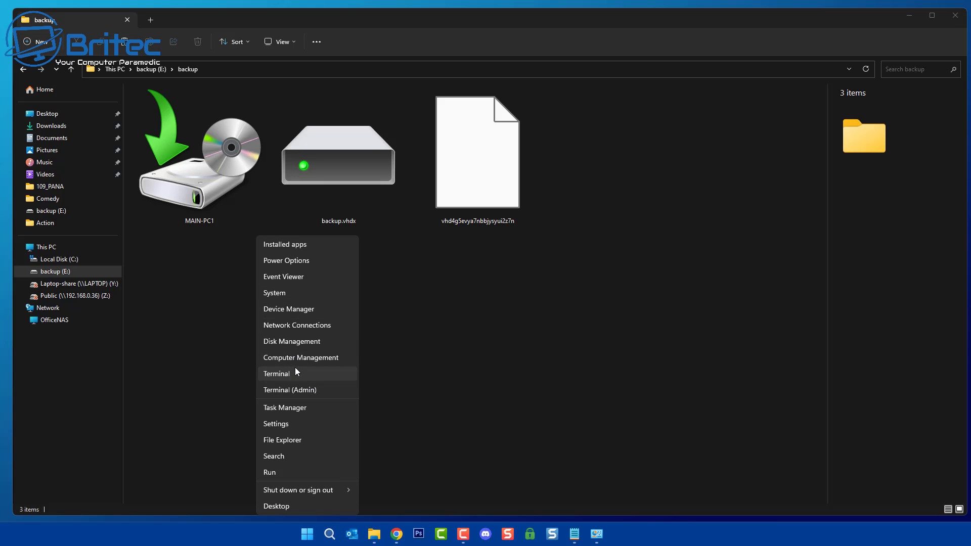
click(295, 341)
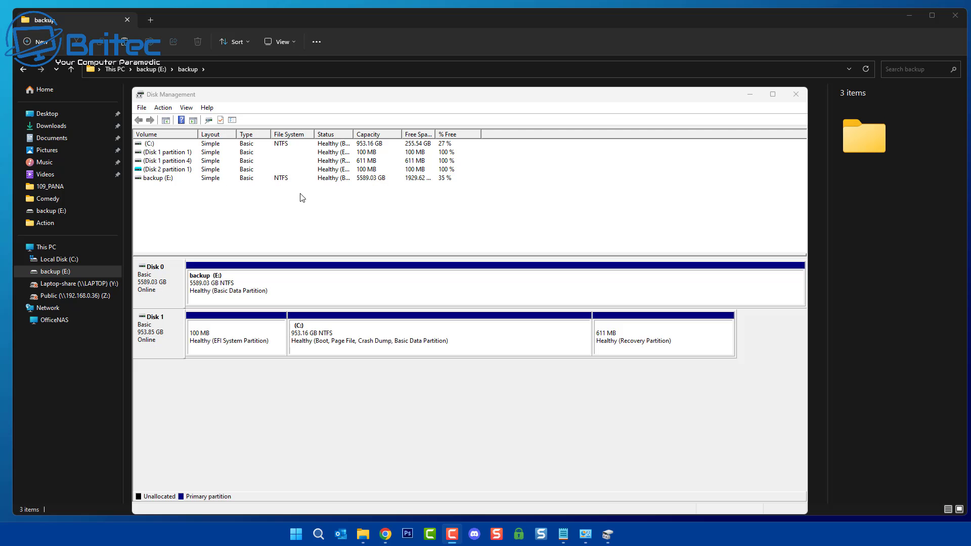
click(162, 108)
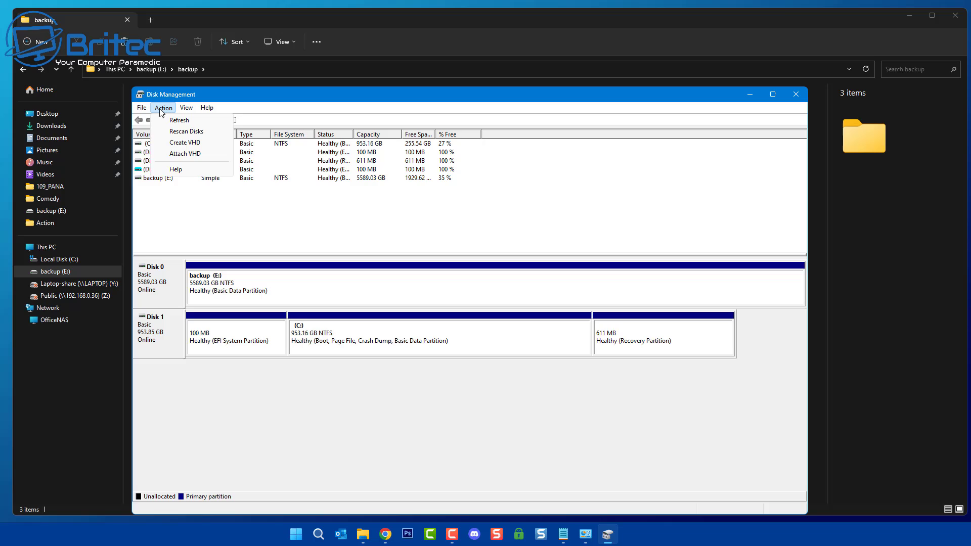
click(194, 154)
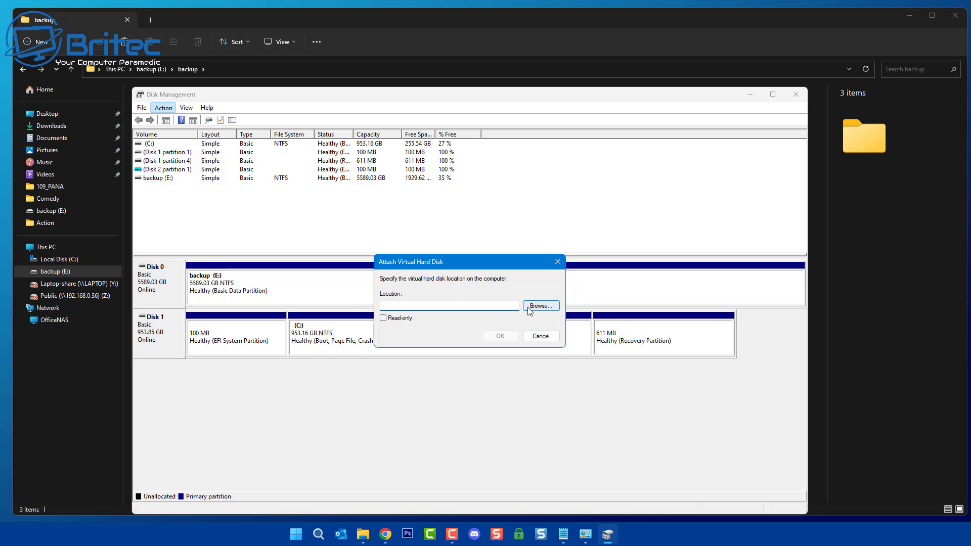
click(544, 309)
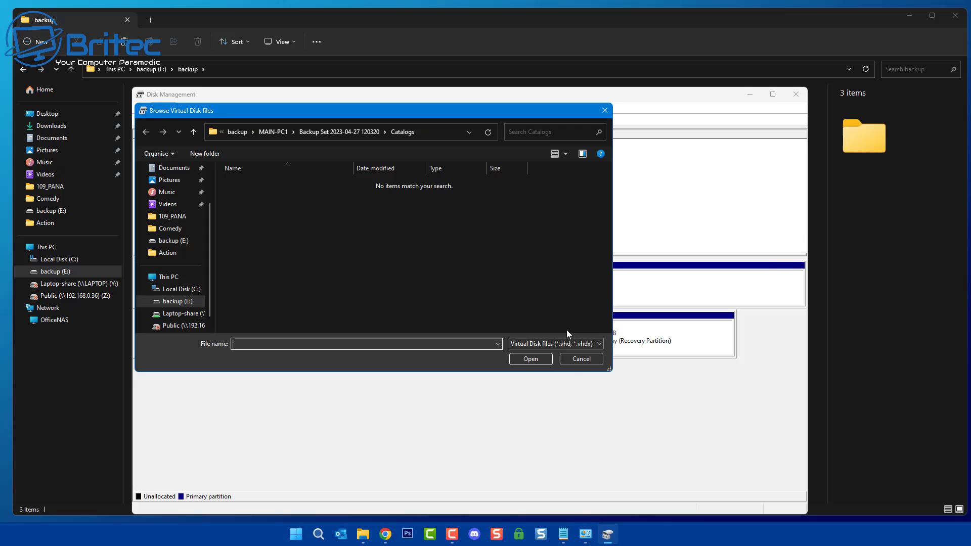
click(235, 117)
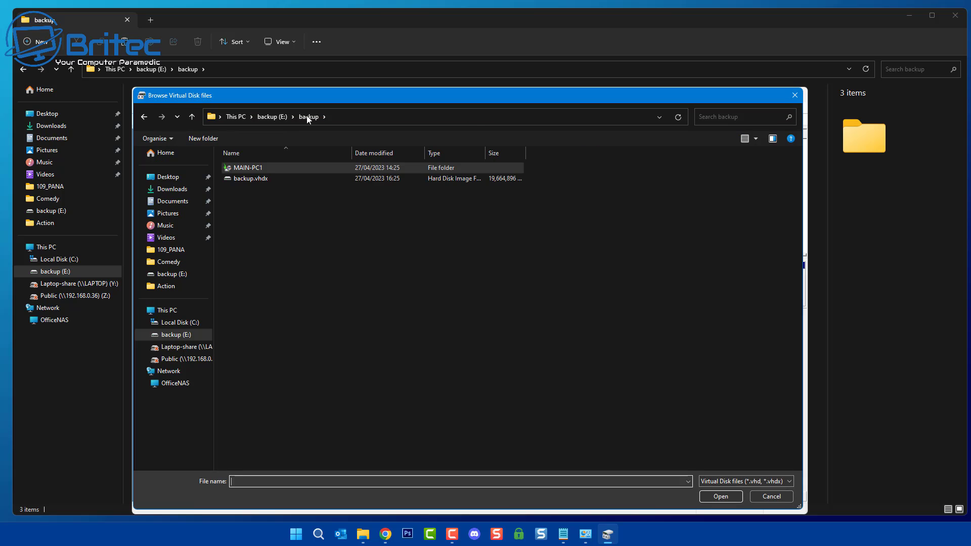
click(243, 179)
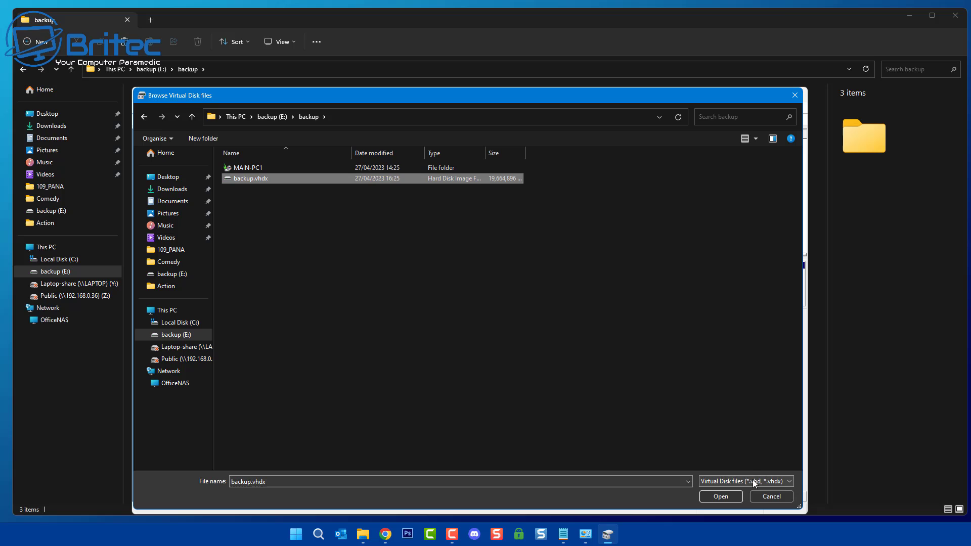
click(720, 496)
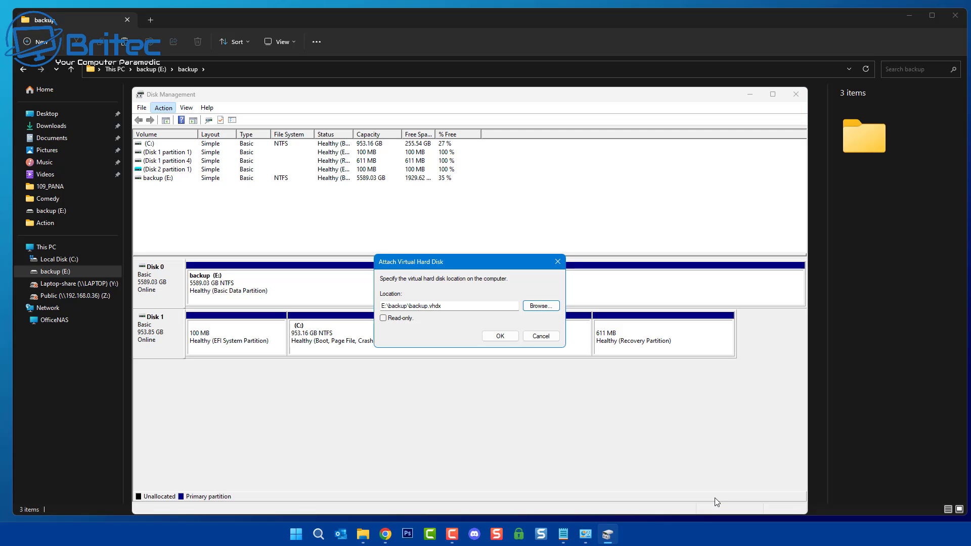
click(500, 335)
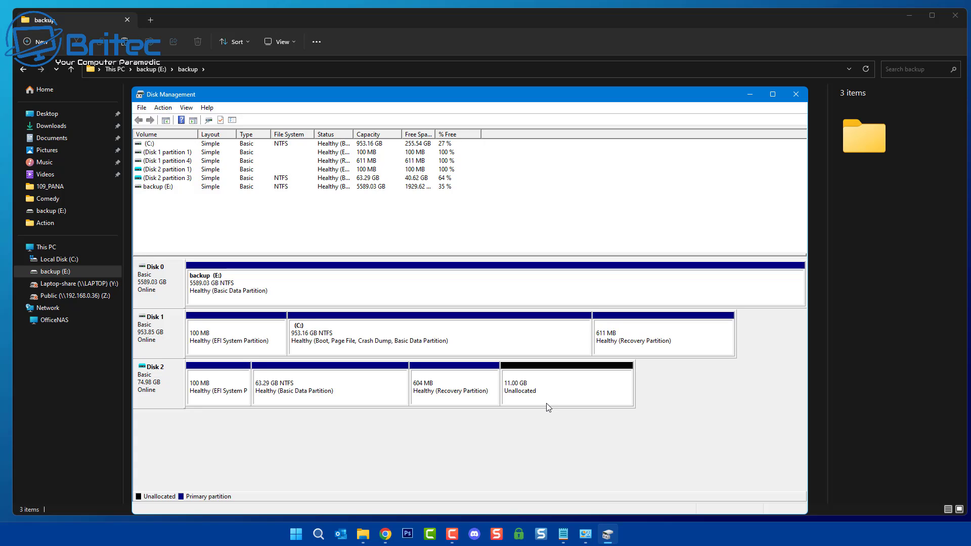
click(301, 389)
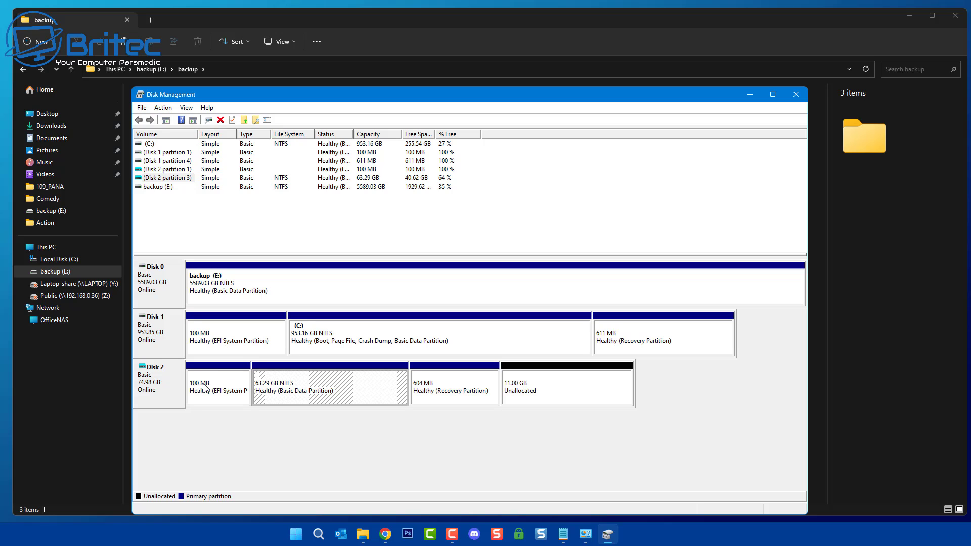
click(163, 383)
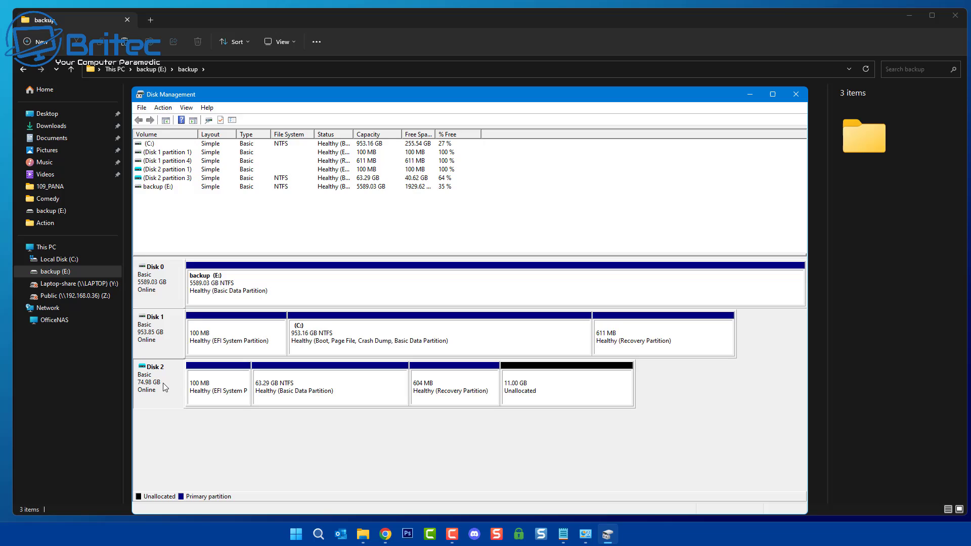
right_click(162, 383)
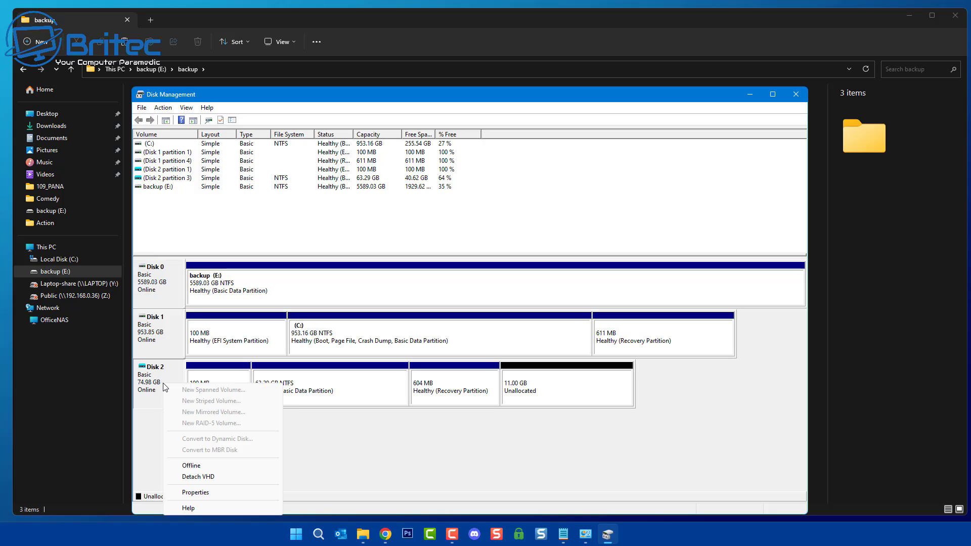
click(197, 494)
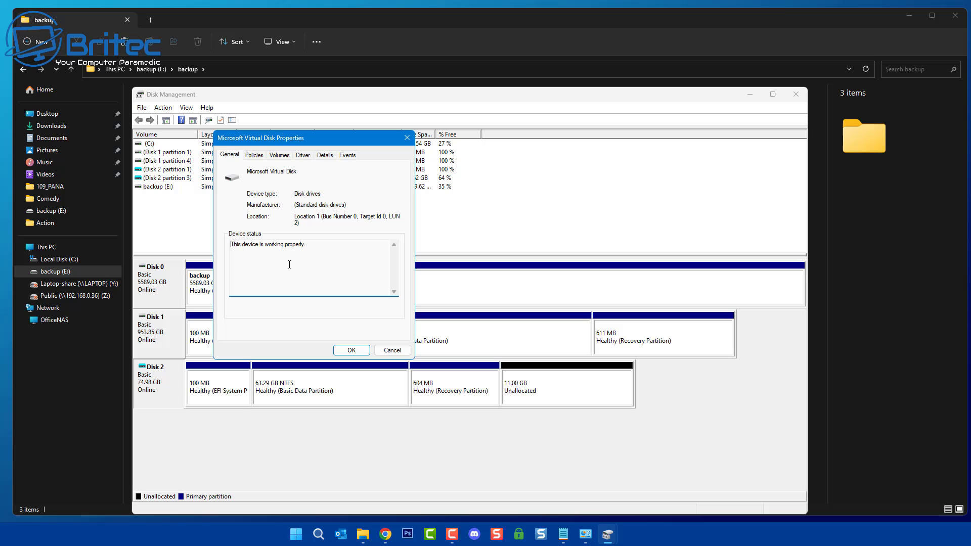
click(407, 138)
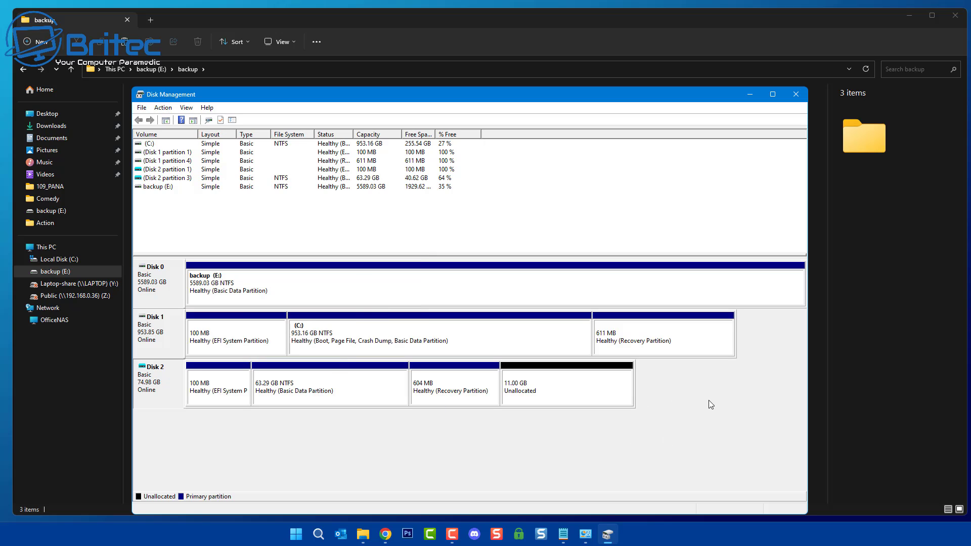
click(209, 385)
click(307, 397)
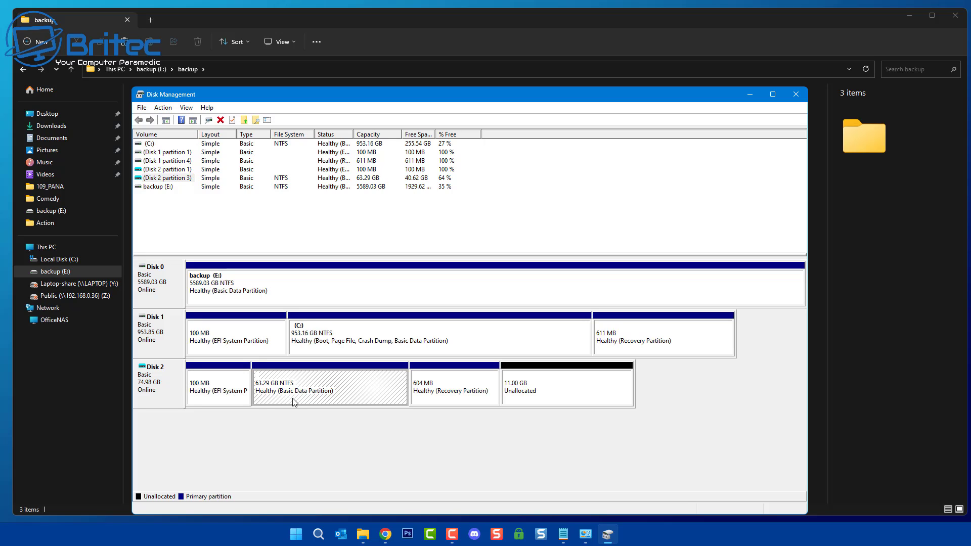
Assign drive letter Z to Disk 2's 63.29 GB NTFS partition, accepting the already-mapped warning.
right_click(269, 388)
click(329, 287)
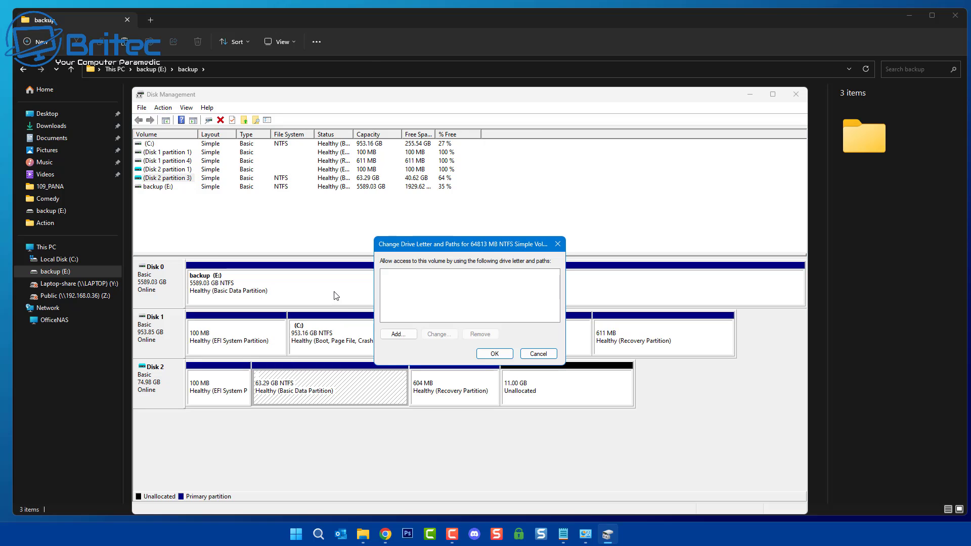
click(398, 334)
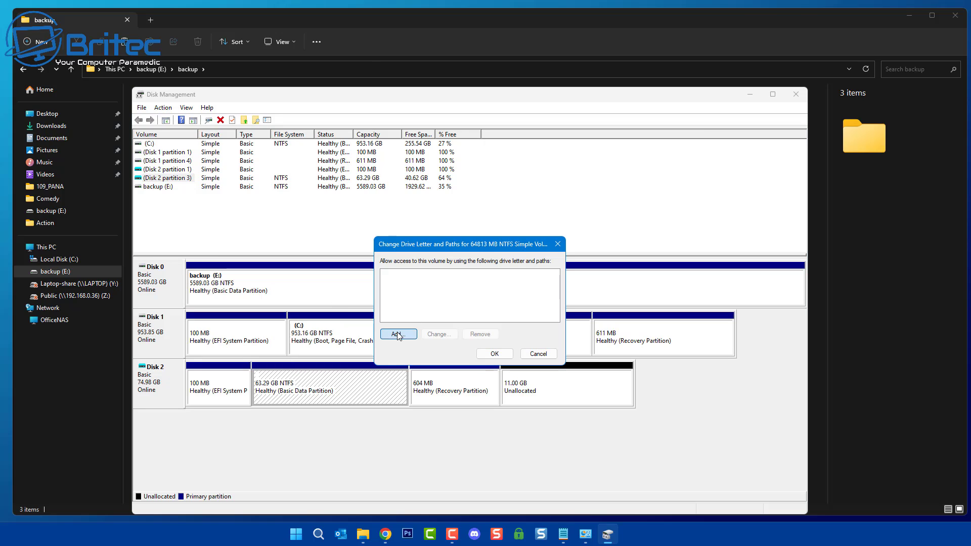
click(557, 290)
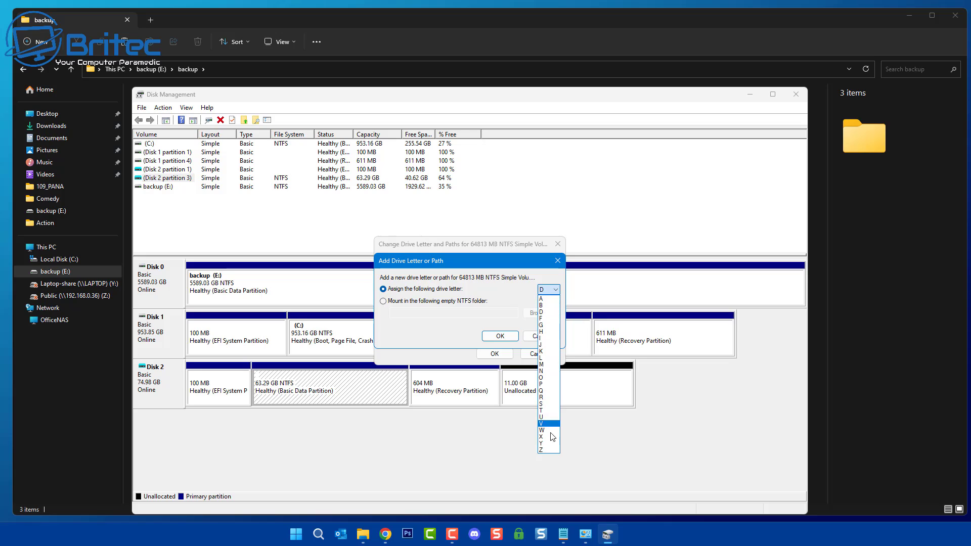
click(550, 450)
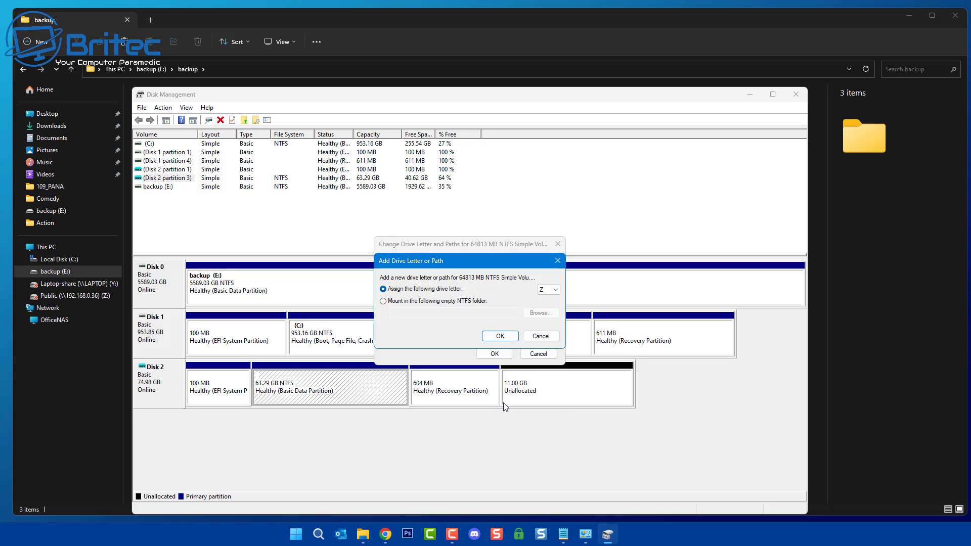
click(504, 338)
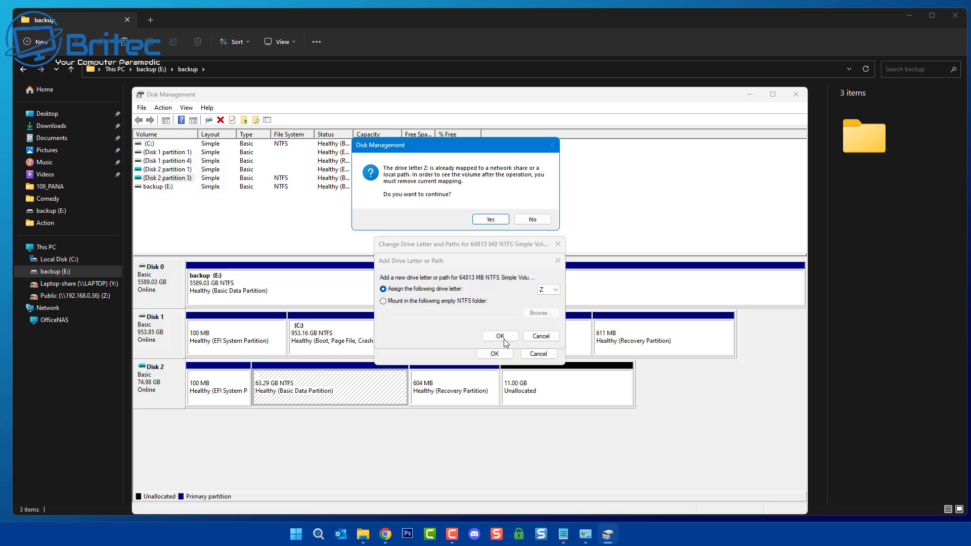
click(490, 219)
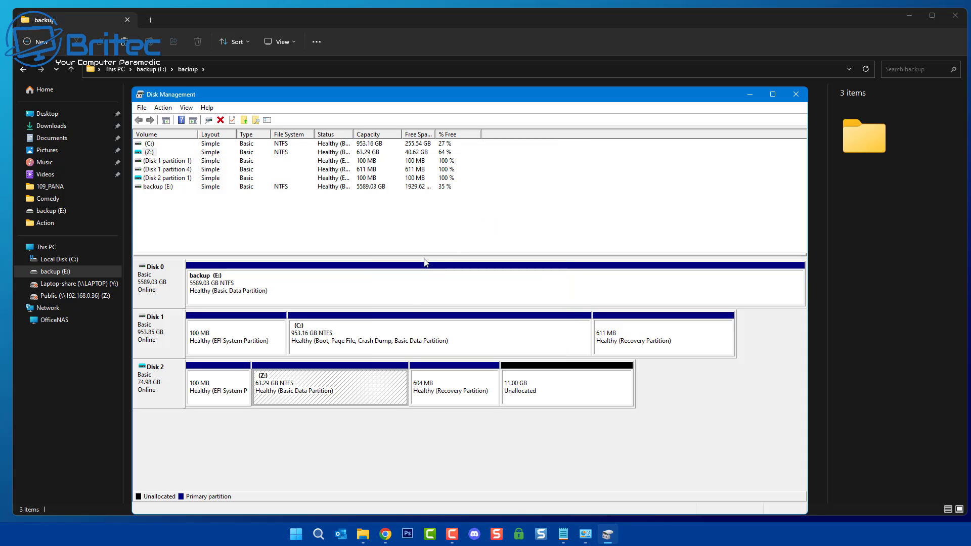
Open a new File Explorer window and explore the Disk 2 partition to view This PC.
right_click(364, 535)
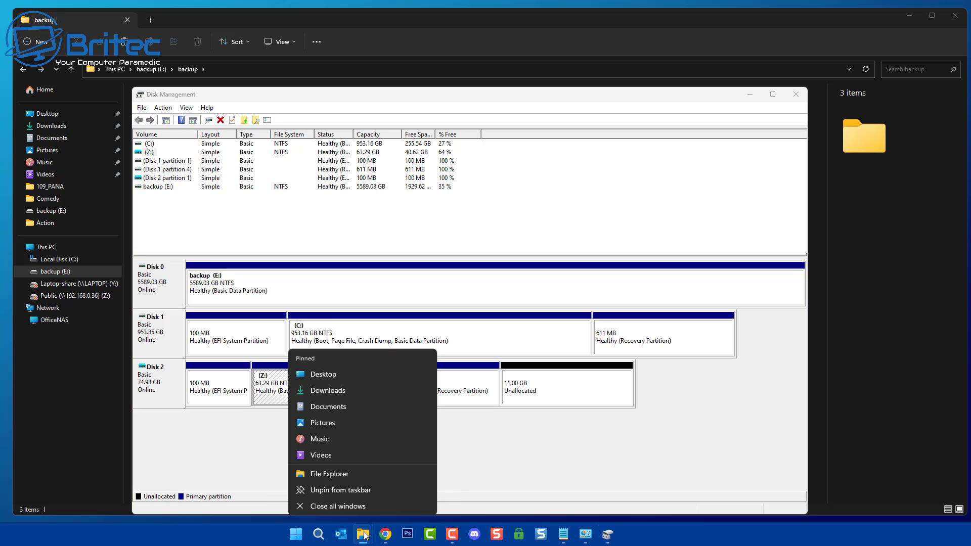
click(342, 473)
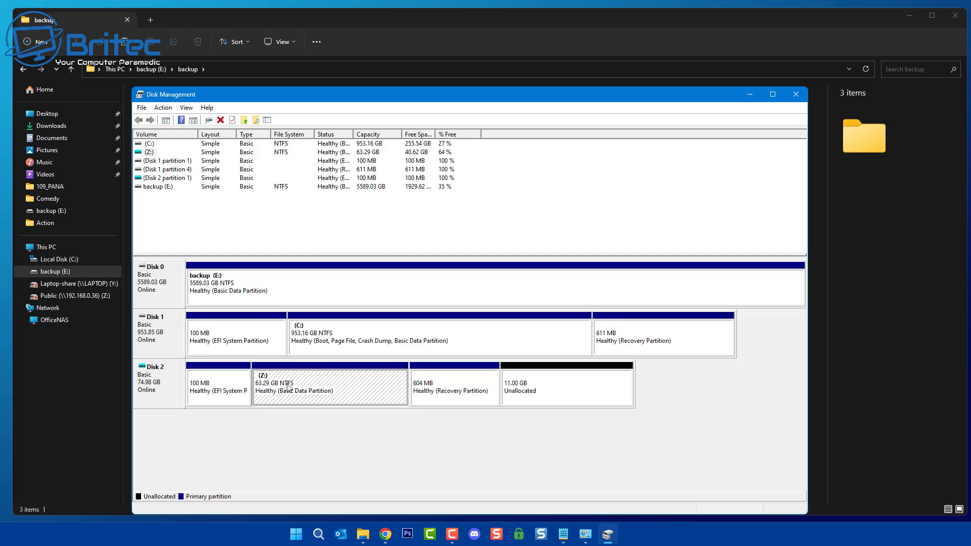
right_click(287, 387)
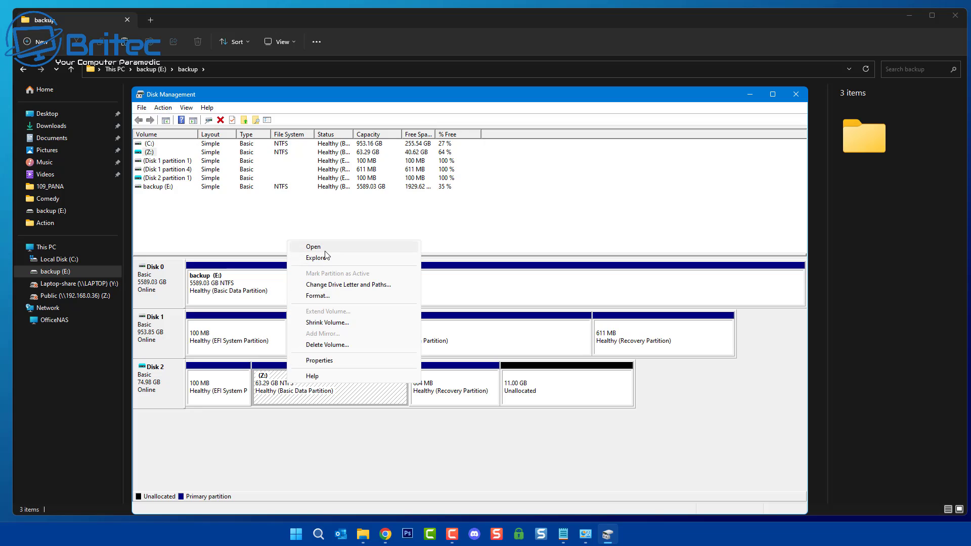
click(325, 252)
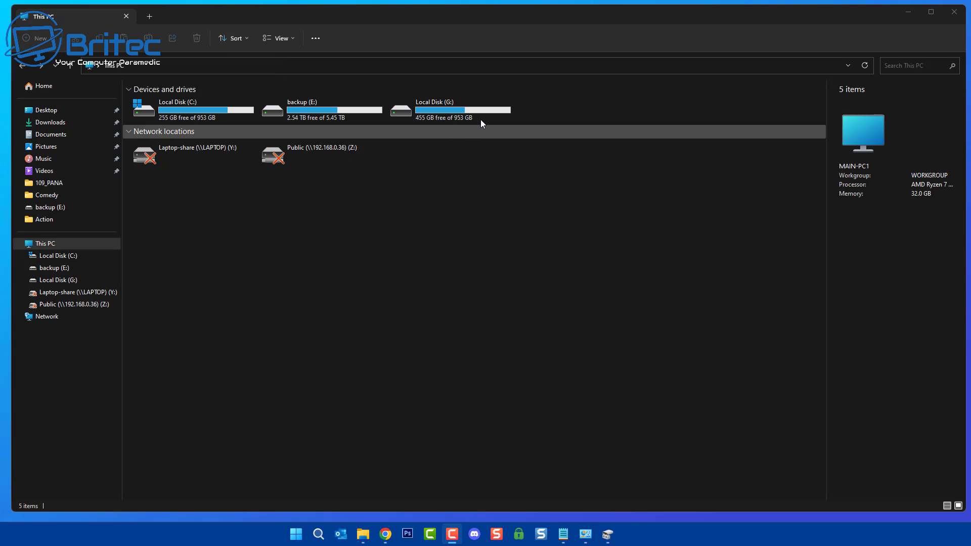
Browse into Local Disk (G:) > Users > MainPC.
double_click(439, 115)
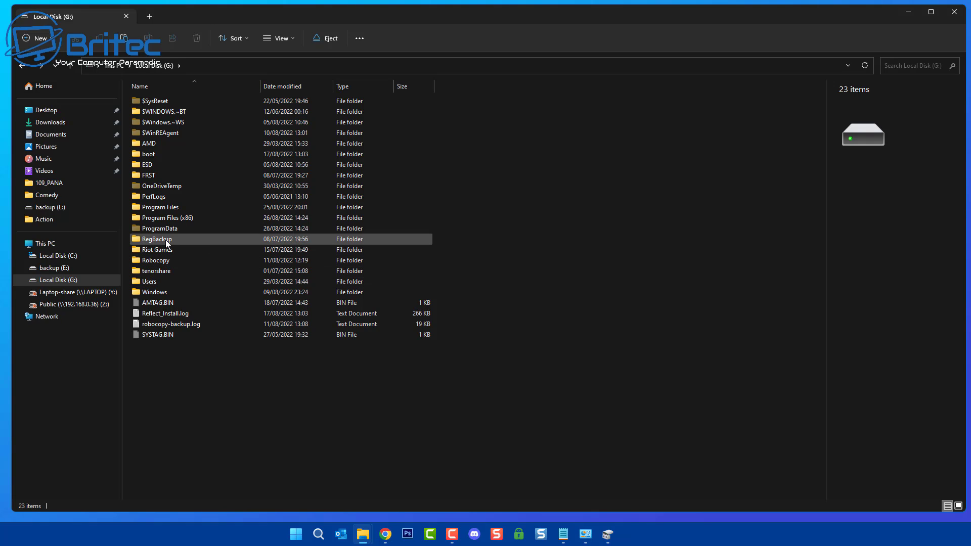
double_click(162, 281)
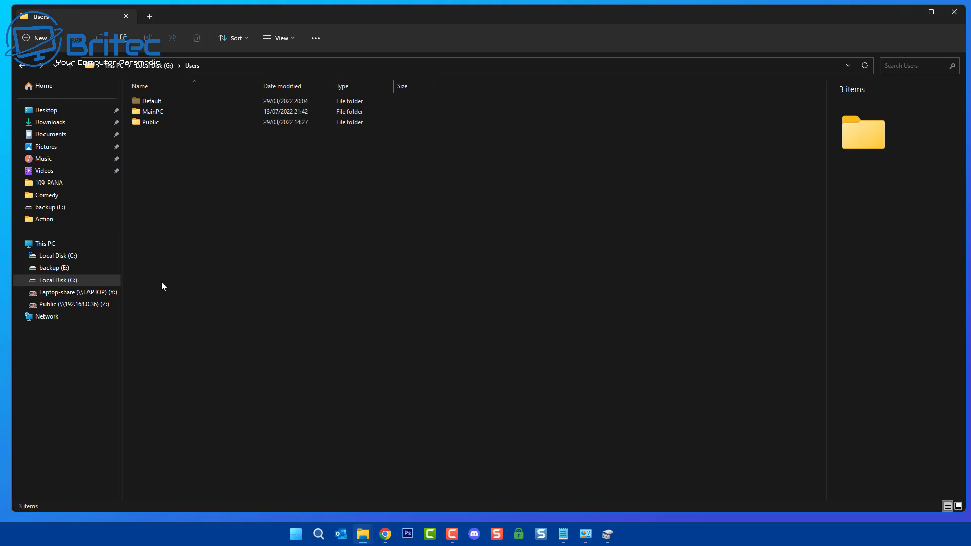
double_click(158, 113)
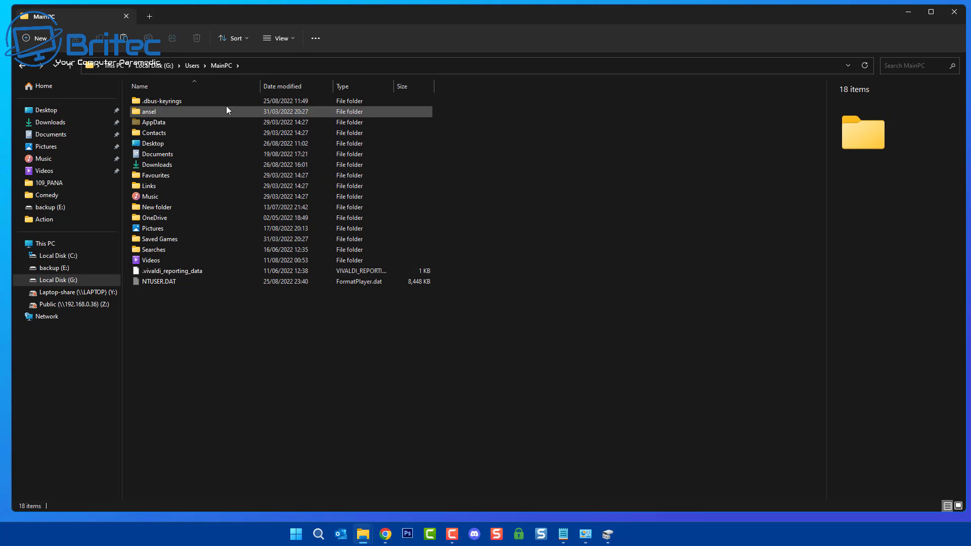
Show the MainPC folders as extra-large icons and select the Desktop folder.
click(294, 40)
click(281, 60)
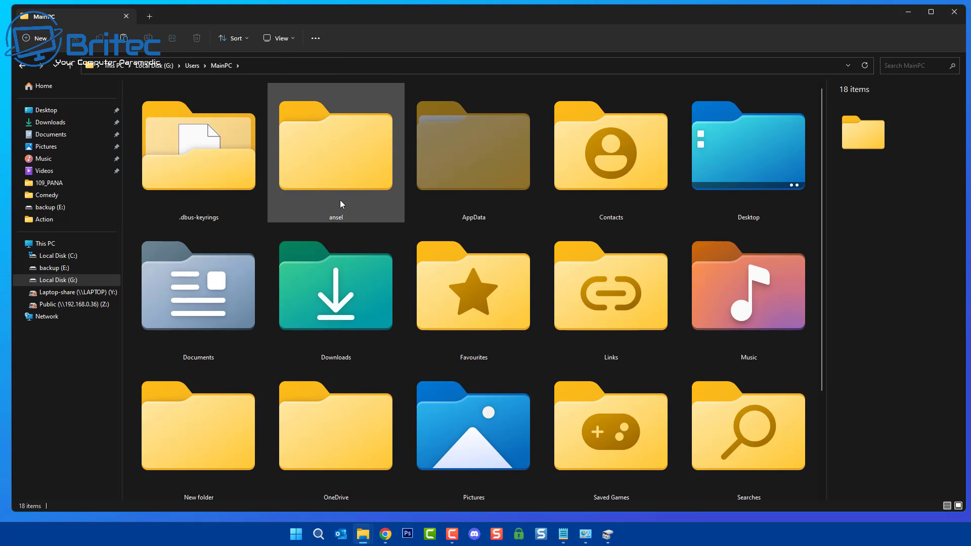
scroll(782, 313, down, 2)
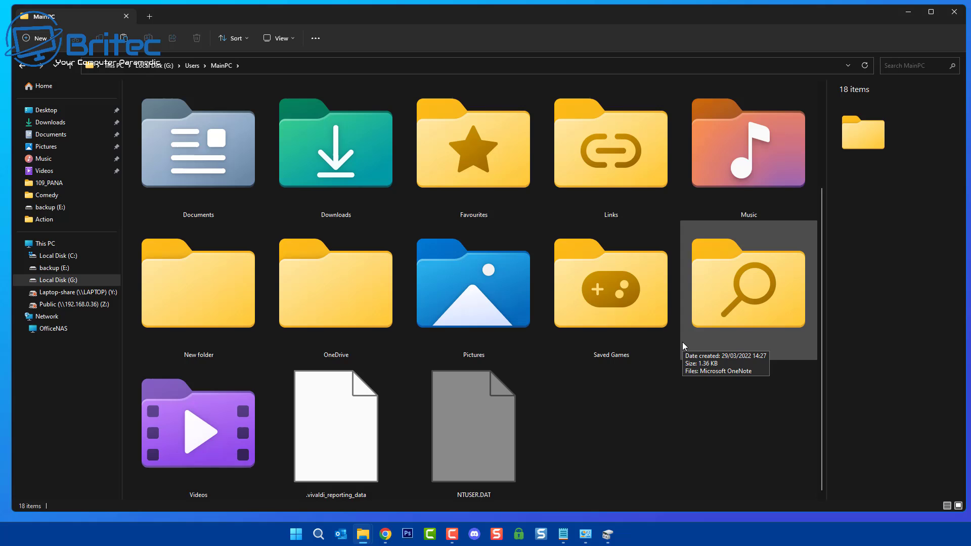
scroll(751, 215, up, 2)
click(752, 216)
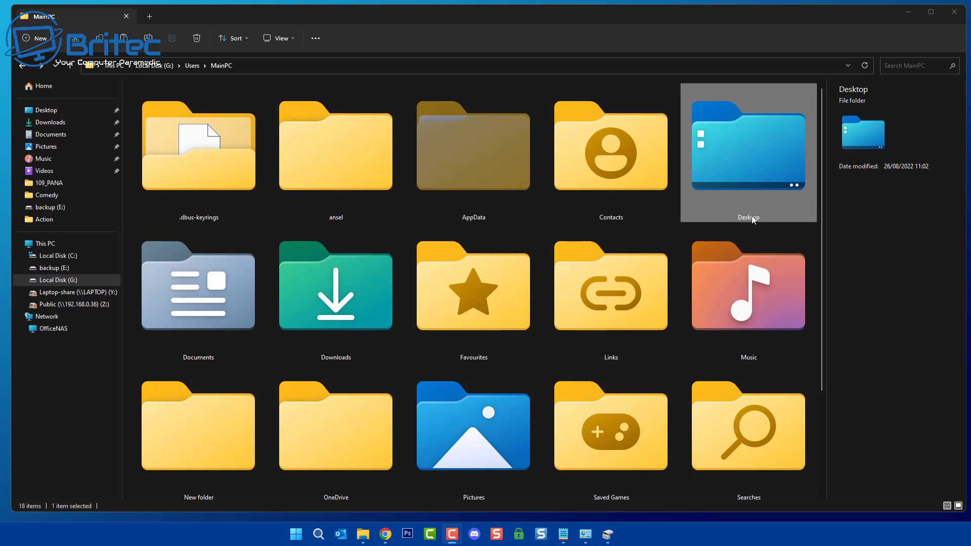
scroll(702, 239, down, 2)
scroll(699, 247, up, 2)
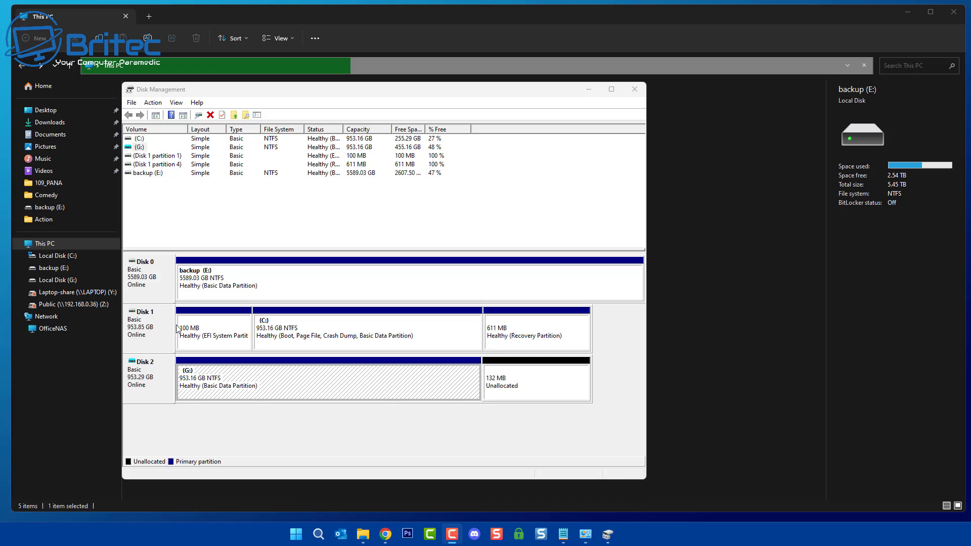
Detach Disk 2's virtual hard disk, confirm, and close Disk Management.
right_click(148, 386)
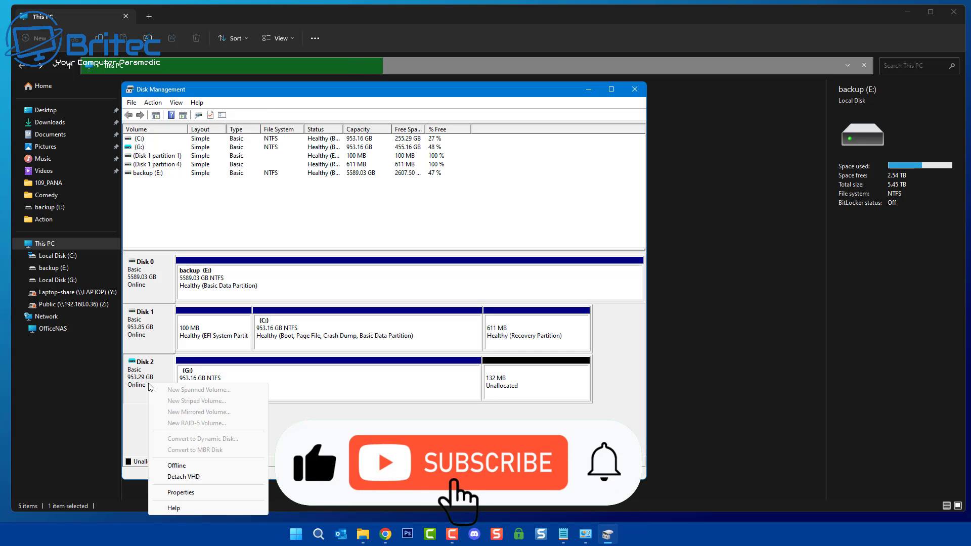
click(183, 476)
click(411, 306)
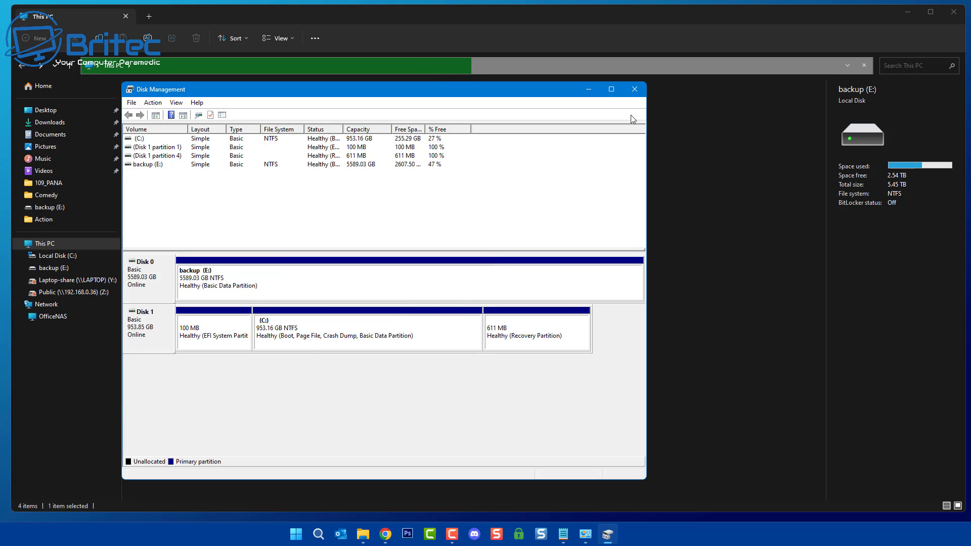
click(634, 89)
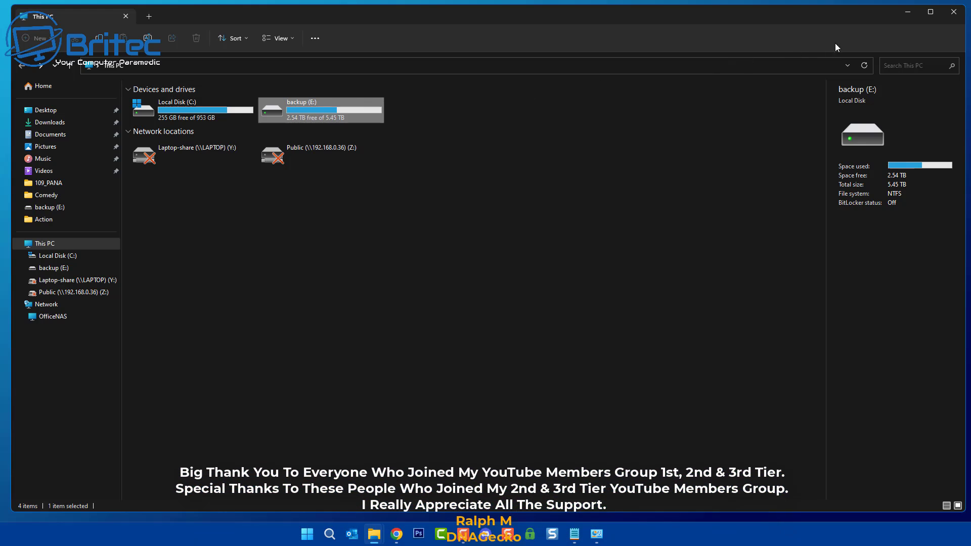
Close the This PC File Explorer window.
click(953, 12)
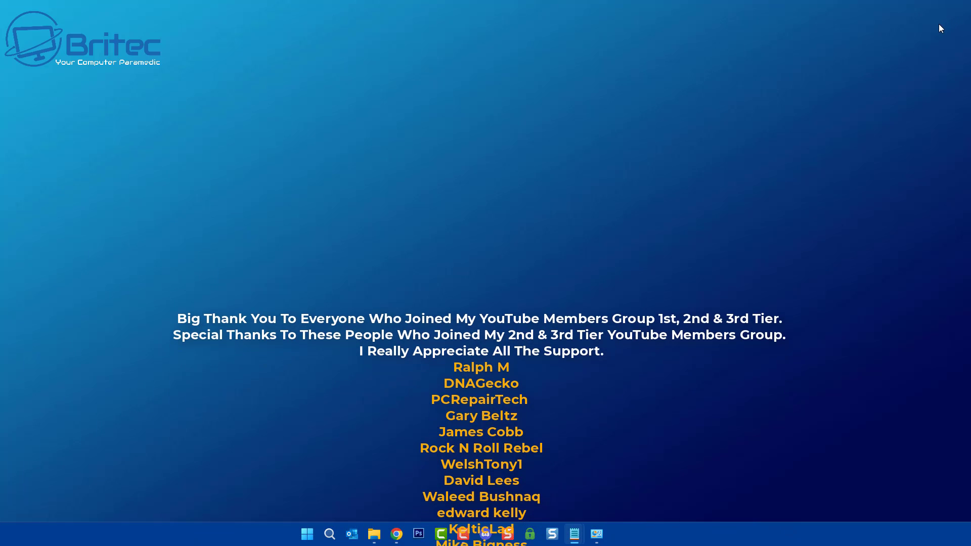